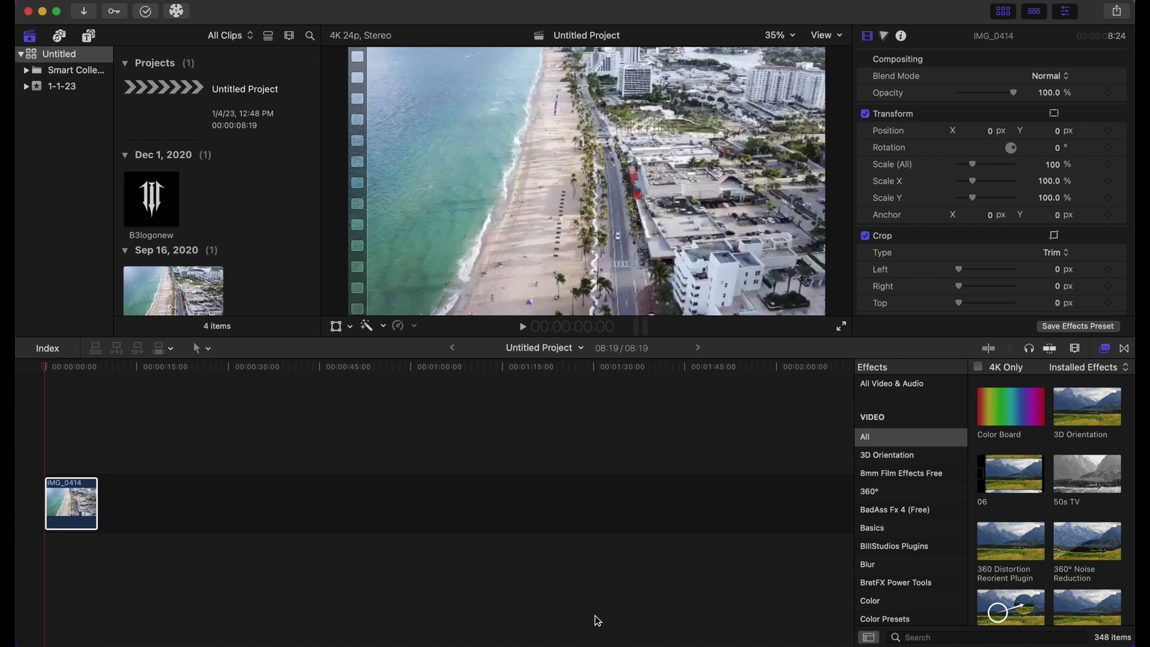
Play through the beach clip in the timeline and return the playhead to its start.
key("space")
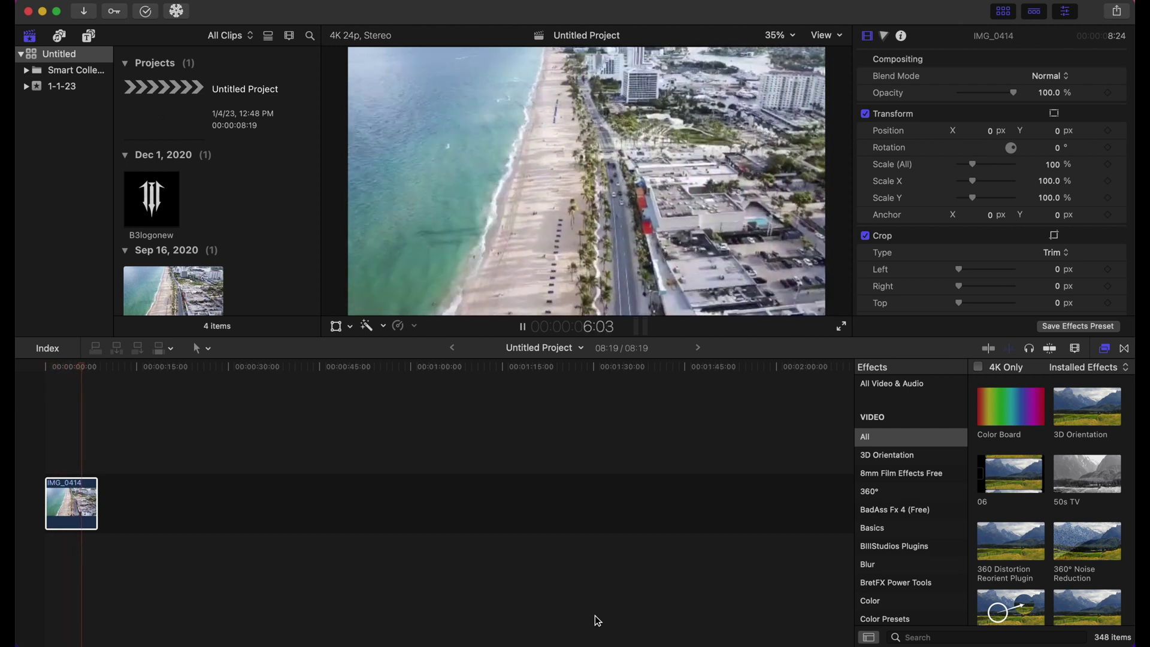
key("space")
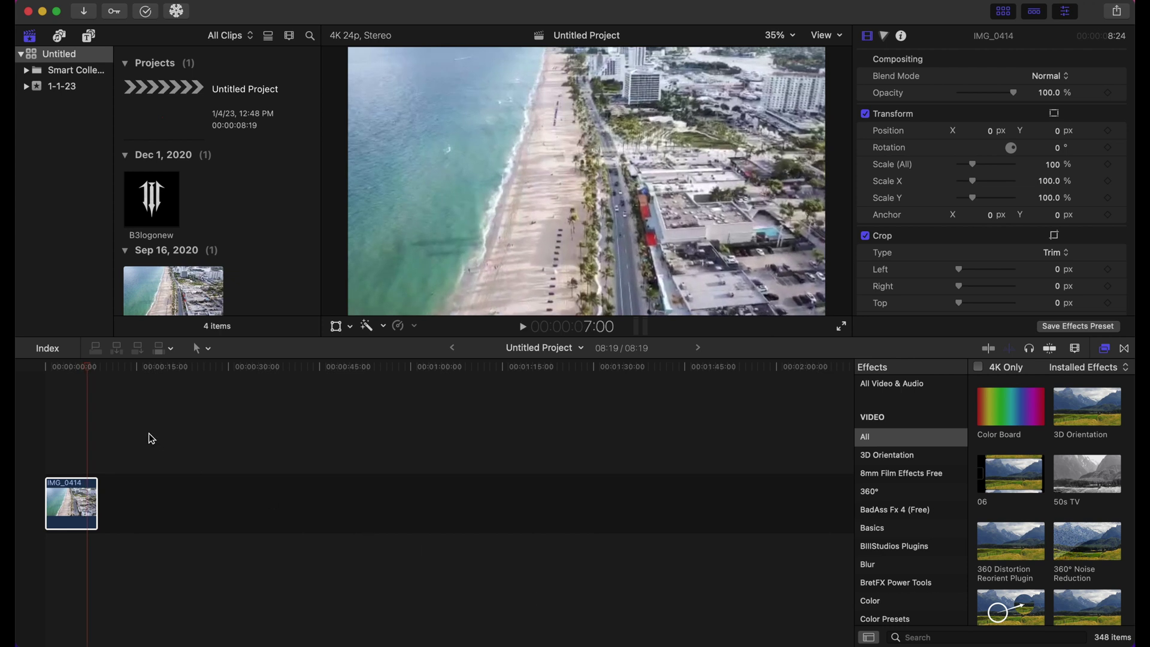
left_click_drag(90, 370, 16, 376)
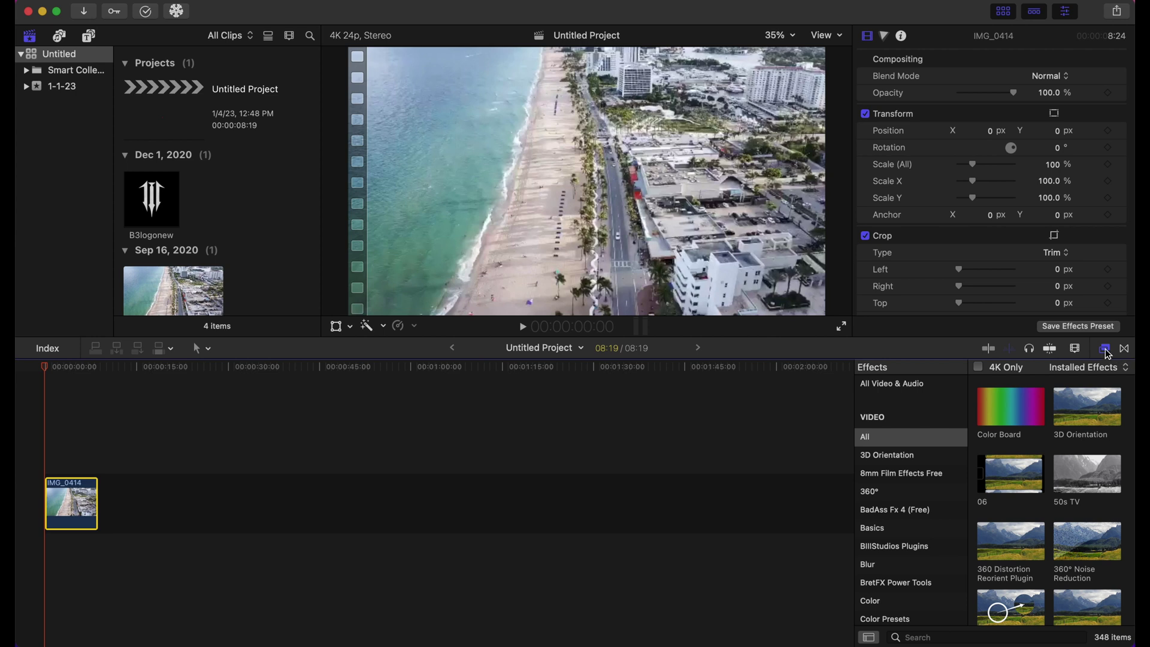
Search the effects for MIRR, apply the Mirror effect to the IMG_0414 clip, and preview it before returning to the start.
left_click(942, 635)
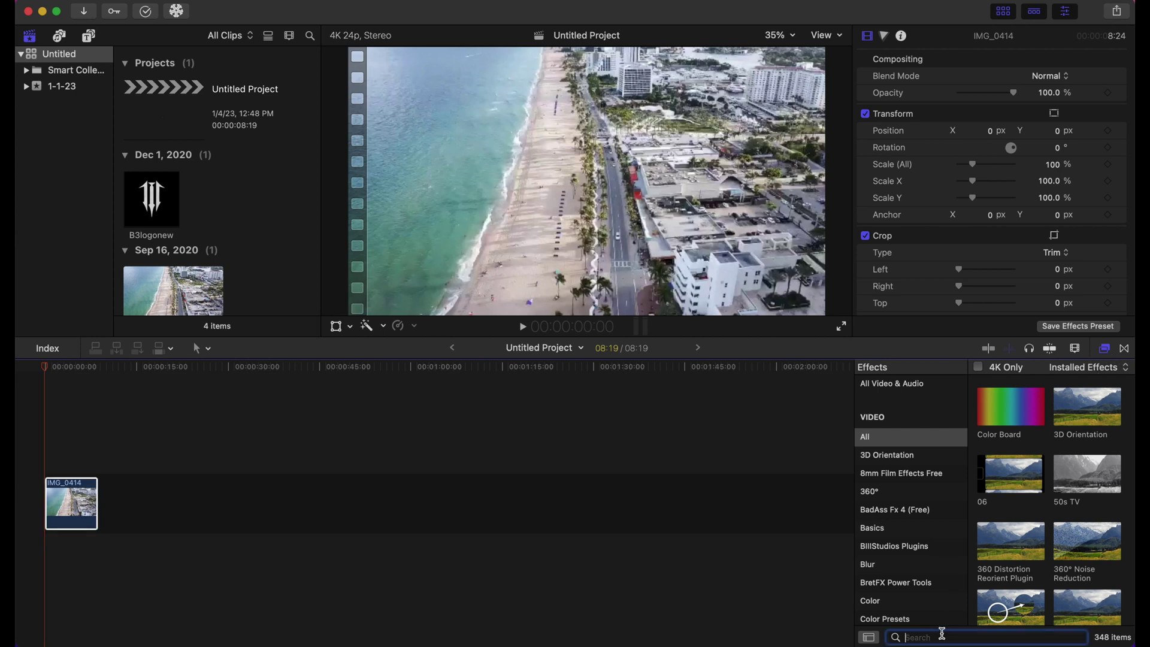
type("Mi")
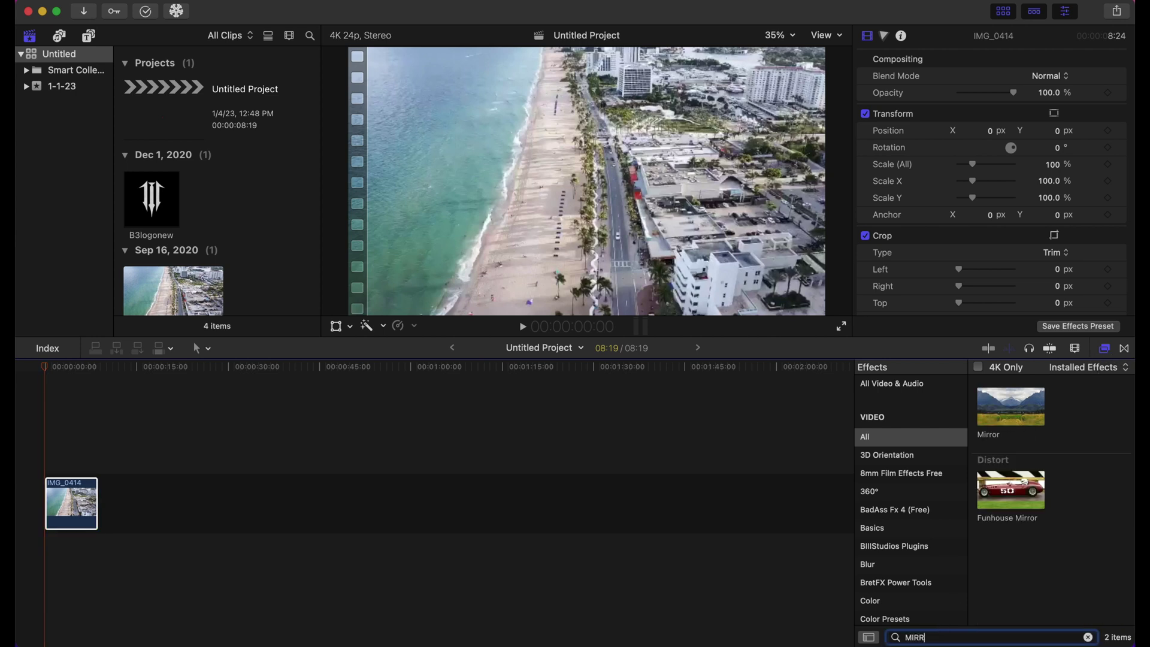
left_click_drag(1016, 420, 77, 514)
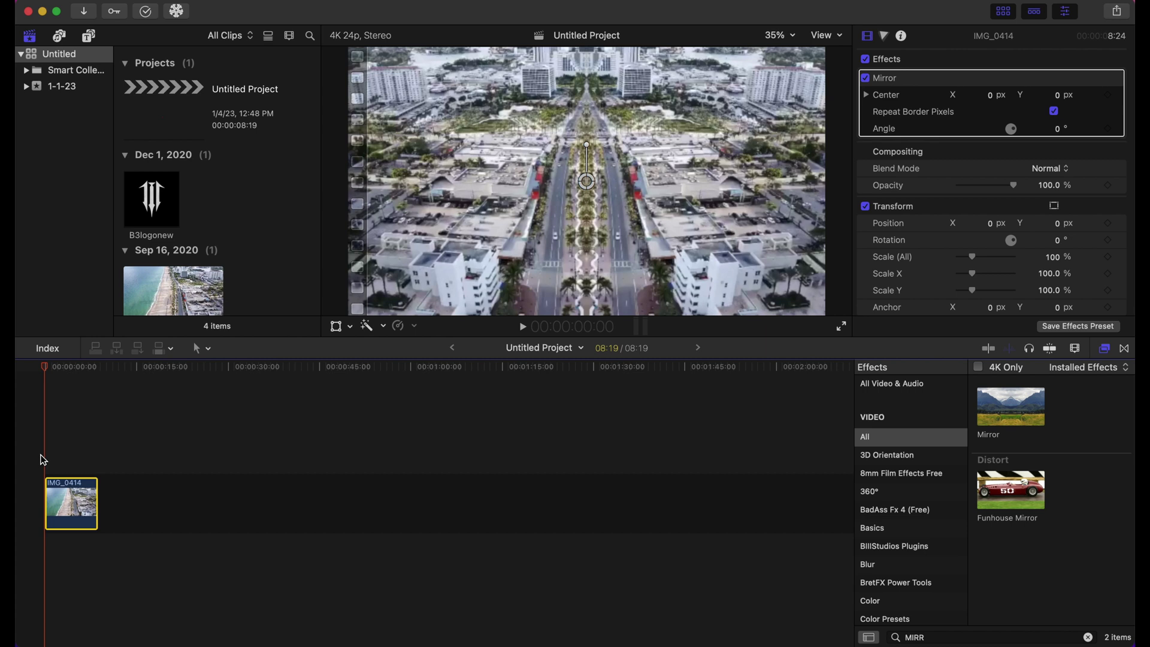
key("space")
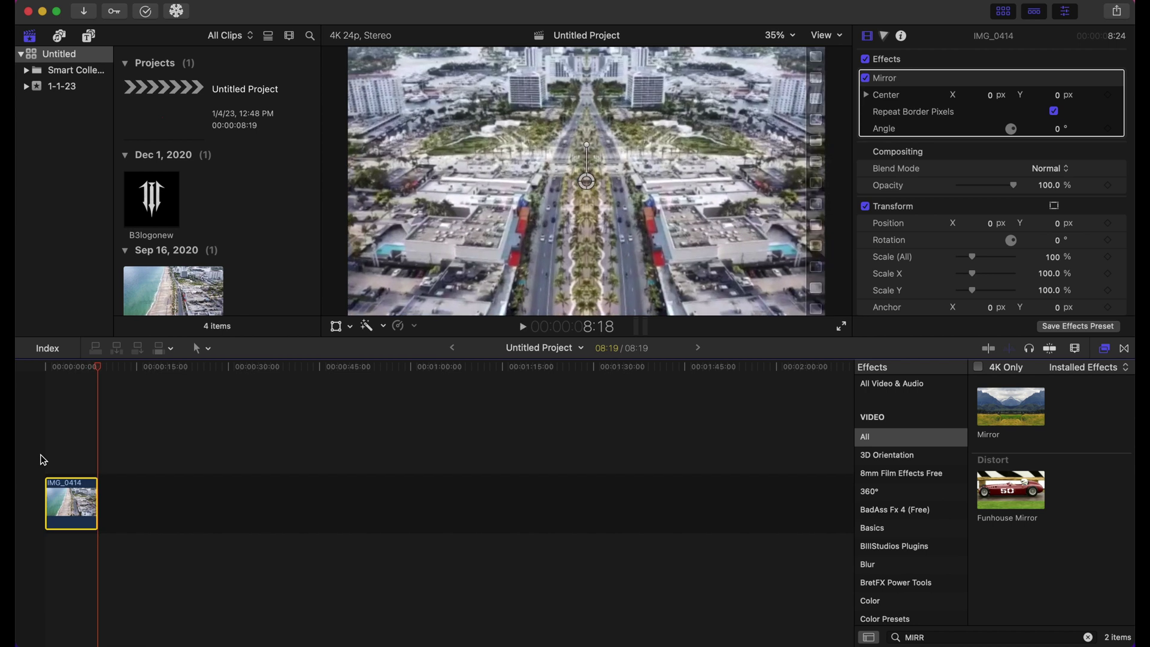
left_click(43, 460)
left_click(60, 504)
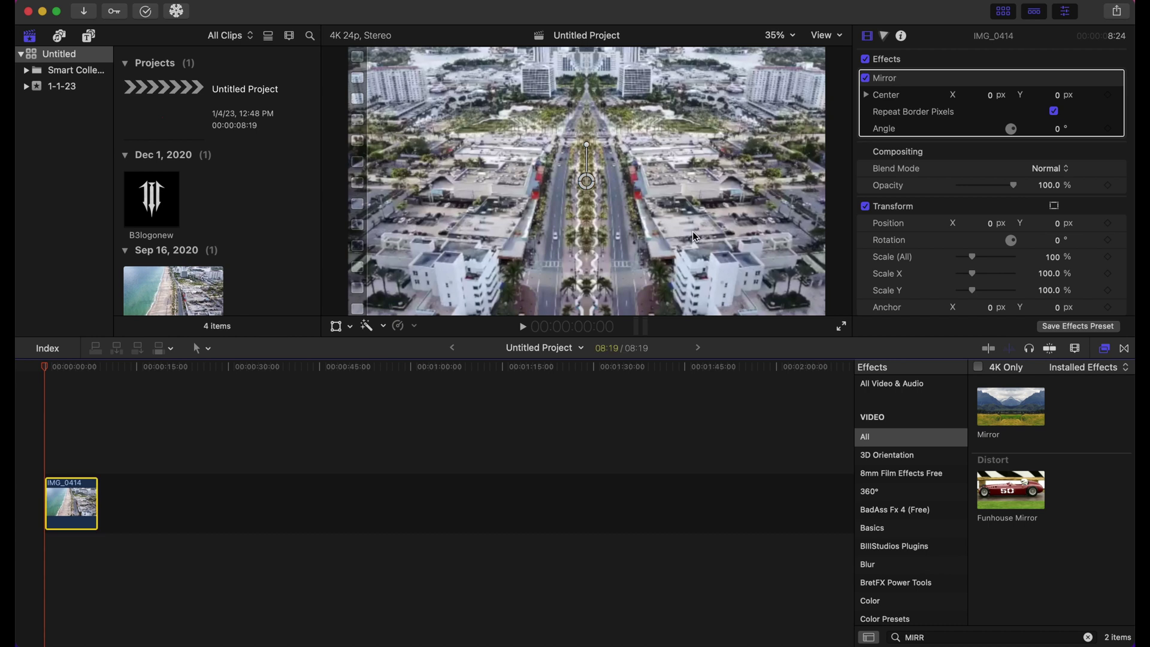
Keyframe the Mirror's Center and Angle at the clip's start and set Center to X -0.05, Y 0.15 at 5:07.
left_click(1109, 96)
left_click(1109, 130)
left_click_drag(49, 372, 81, 376)
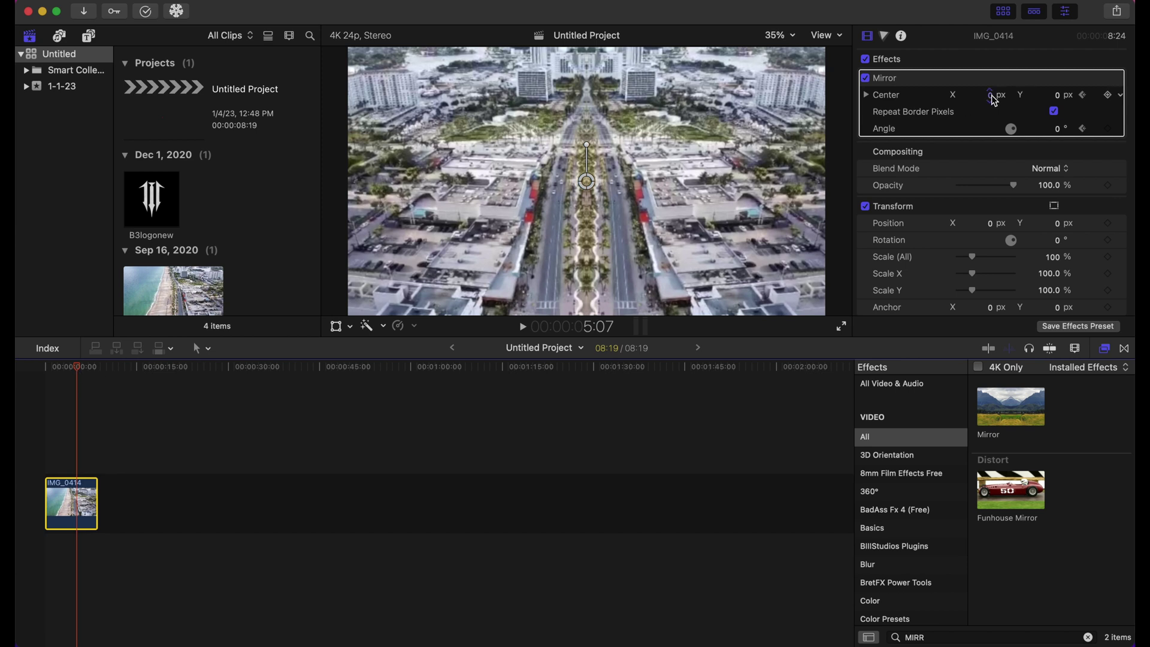
left_click_drag(994, 100, 990, 103)
type("0")
key("Return")
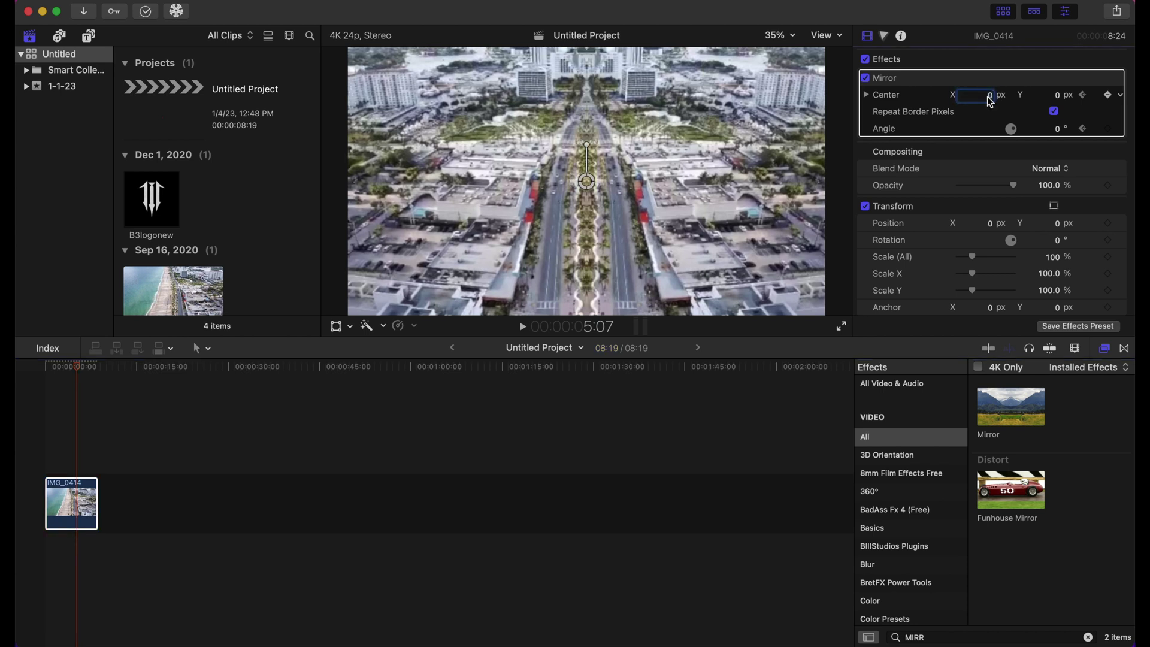
left_click_drag(1060, 100, 980, 99)
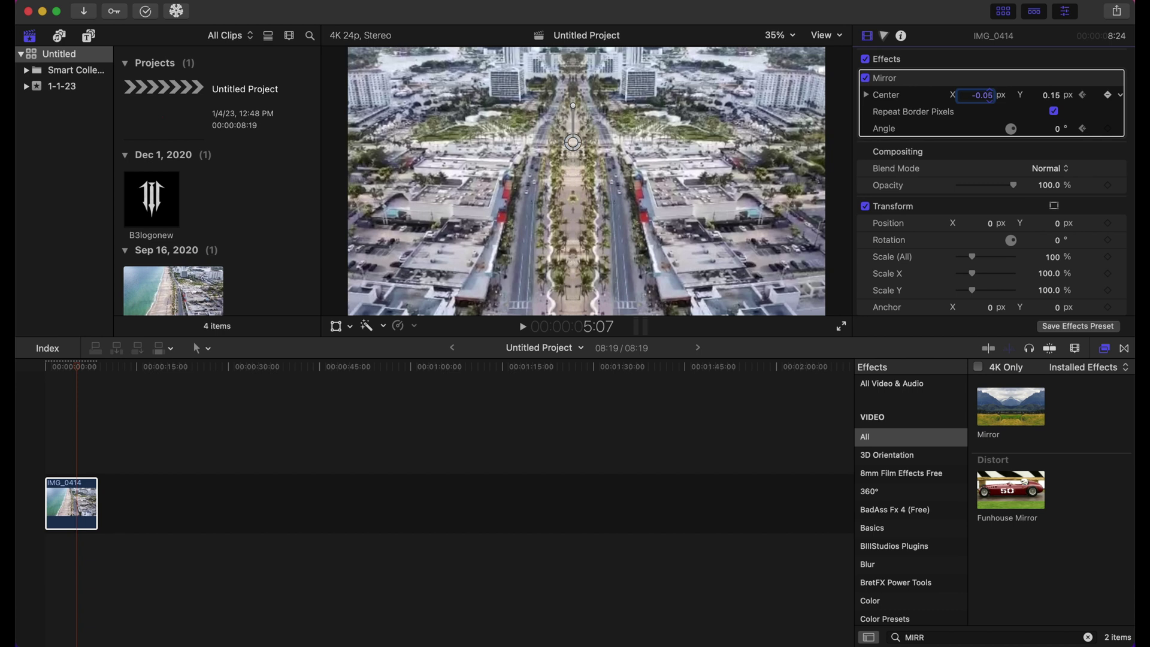
Play the animated mirror effect on the beach clip from its start.
left_click(75, 370)
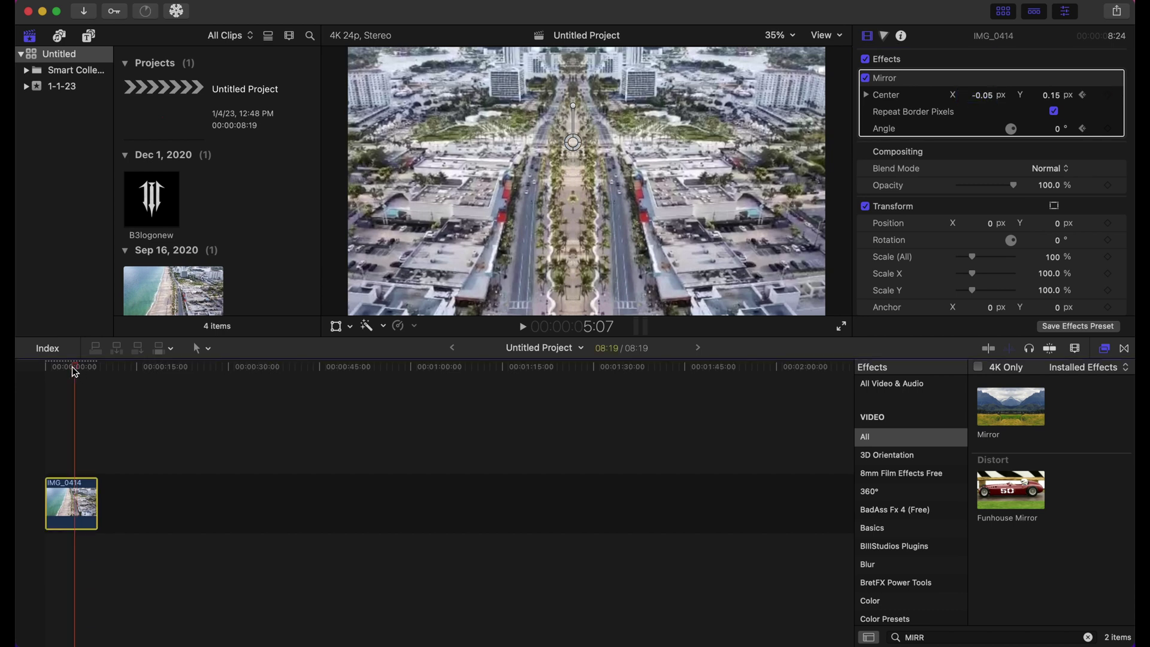
left_click_drag(75, 372, 18, 367)
key("space")
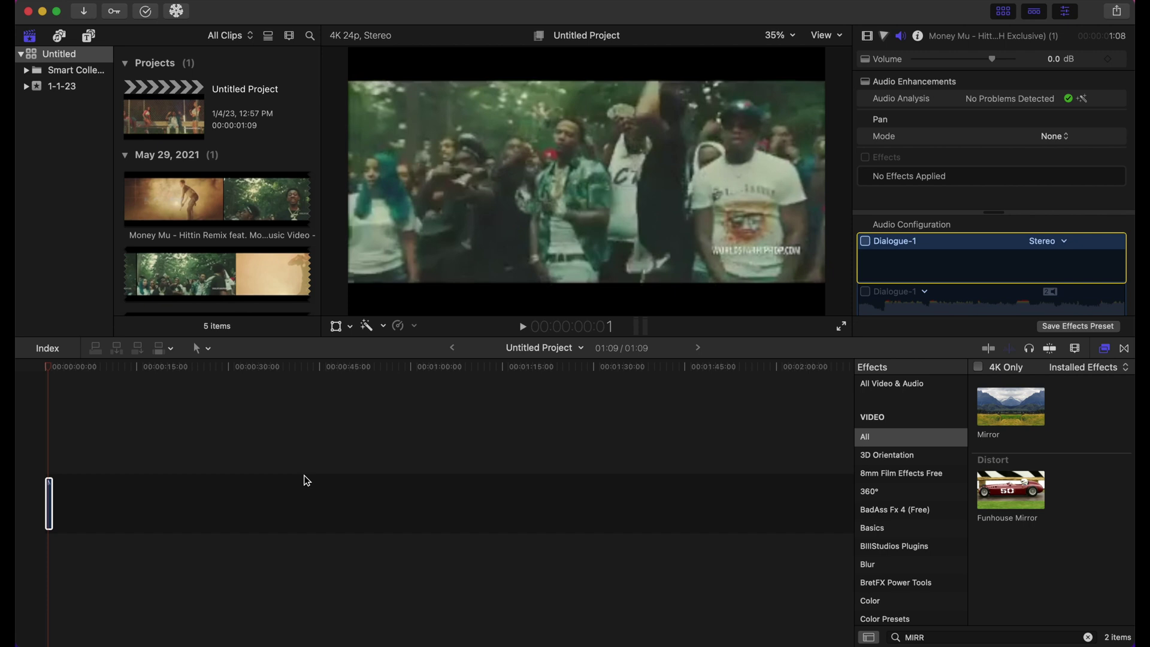
Apply the Mirror effect to the music video clip and show its video properties.
left_click_drag(1011, 406, 47, 501)
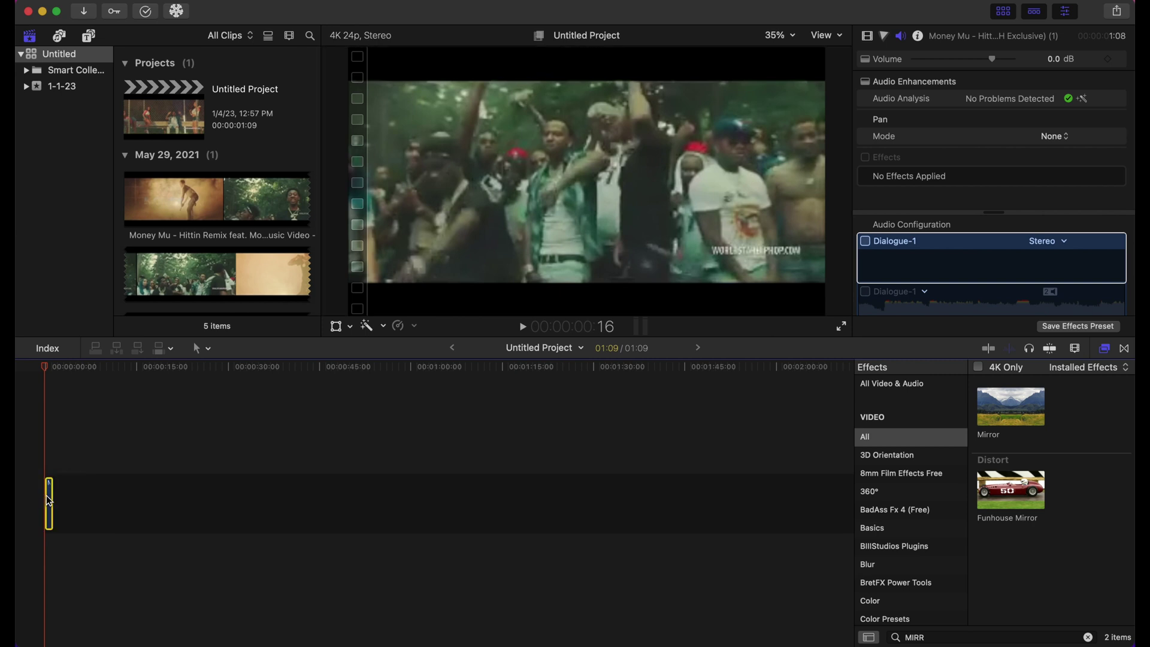
left_click(869, 38)
left_click_drag(1032, 405, 51, 507)
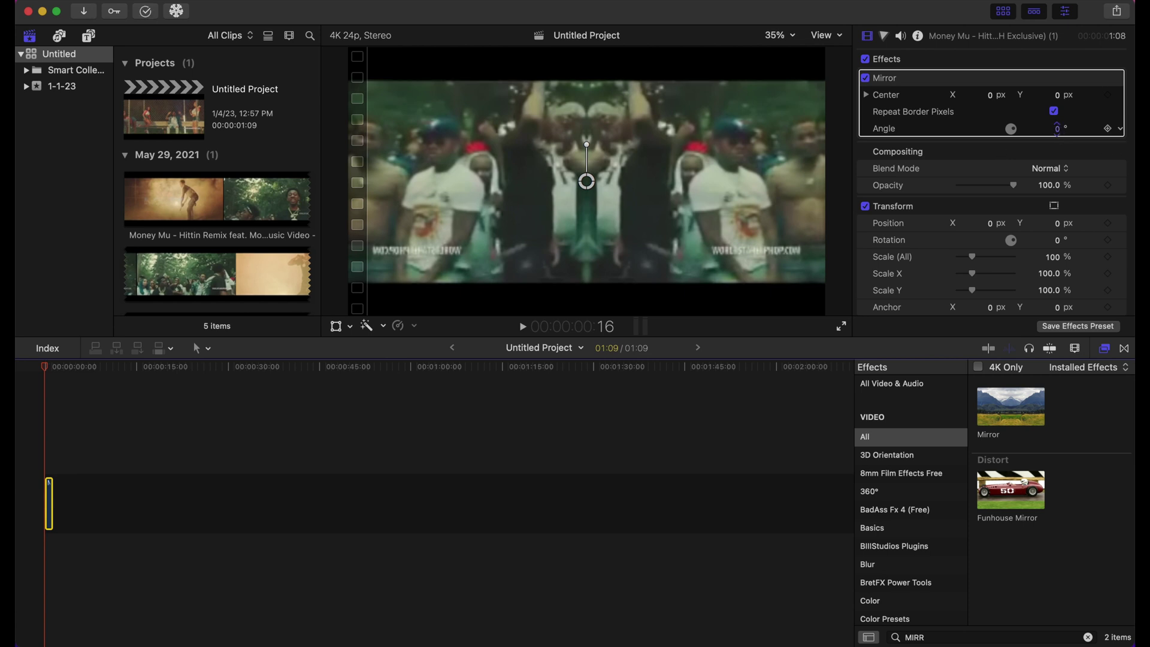
Set the Mirror effect's Angle to 45° and add a keyframe for it at the clip's start.
mouse_move(1058, 128)
left_mouse_down()
mouse_move(1085, 128)
mouse_move(1055, 128)
left_mouse_up()
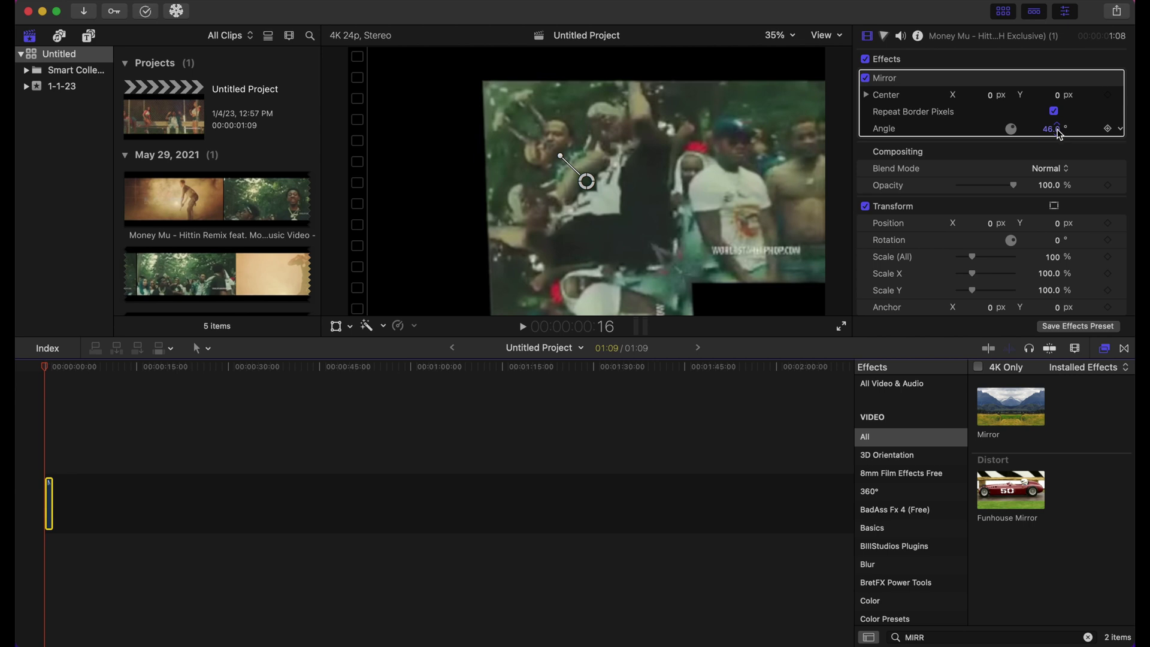
left_click_drag(1060, 131, 1058, 130)
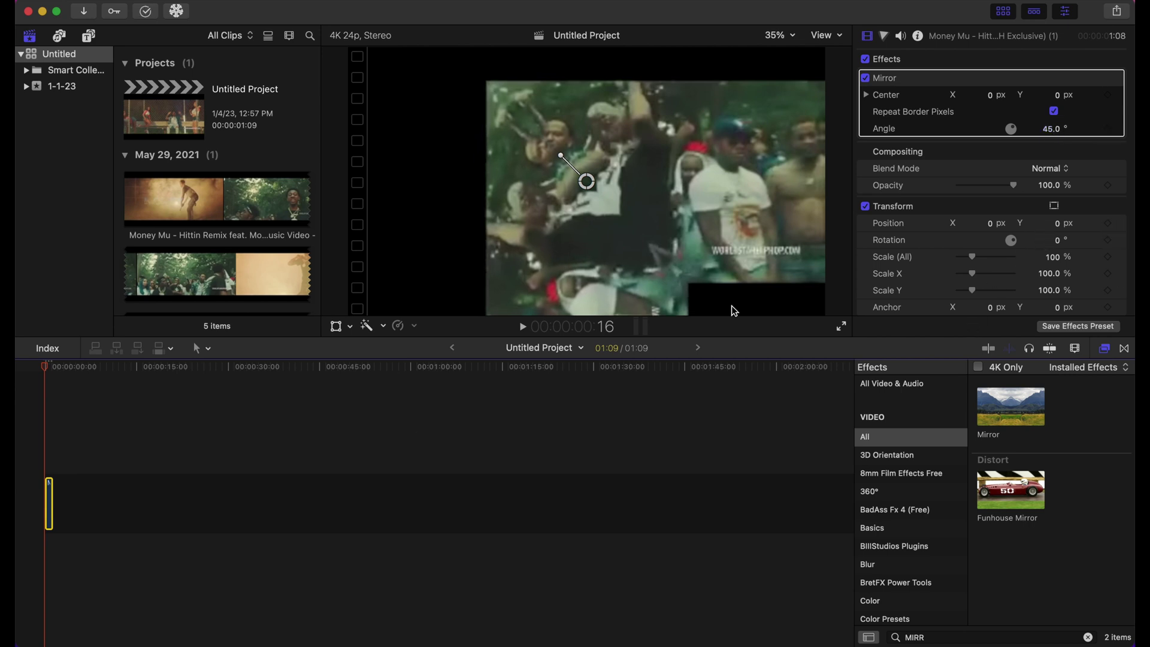
left_click(1108, 129)
Set the Mirror effect's Angle to 0° at frame 22 of the music video clip.
left_click_drag(48, 370, 50, 371)
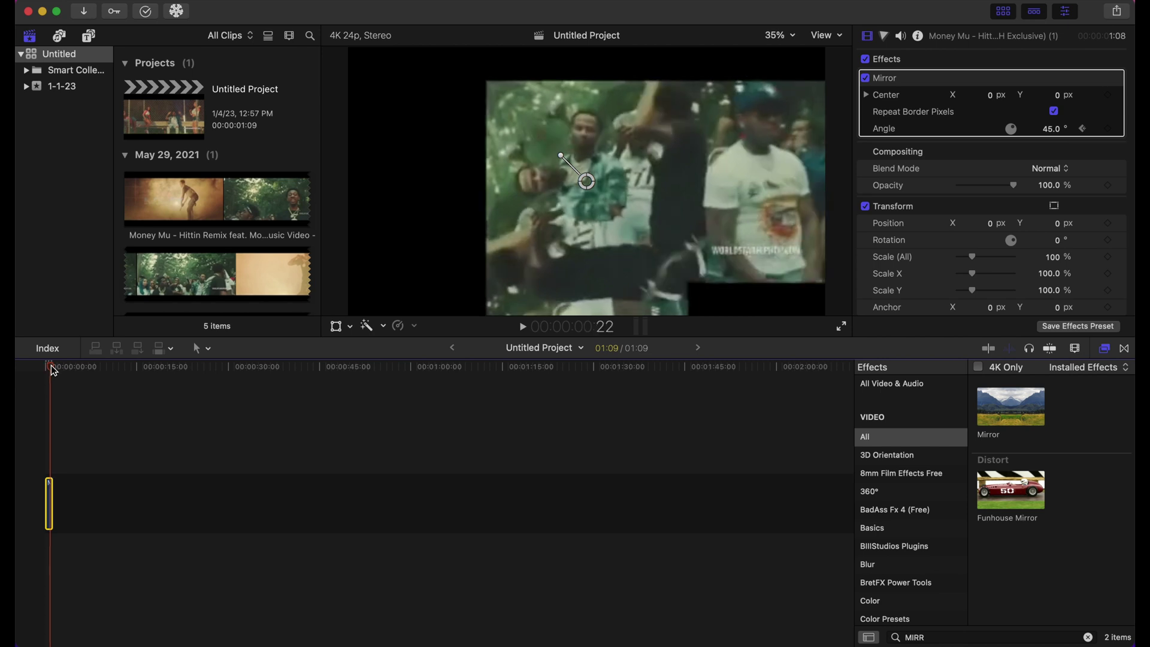
left_click(1051, 128)
type("0")
key("Return")
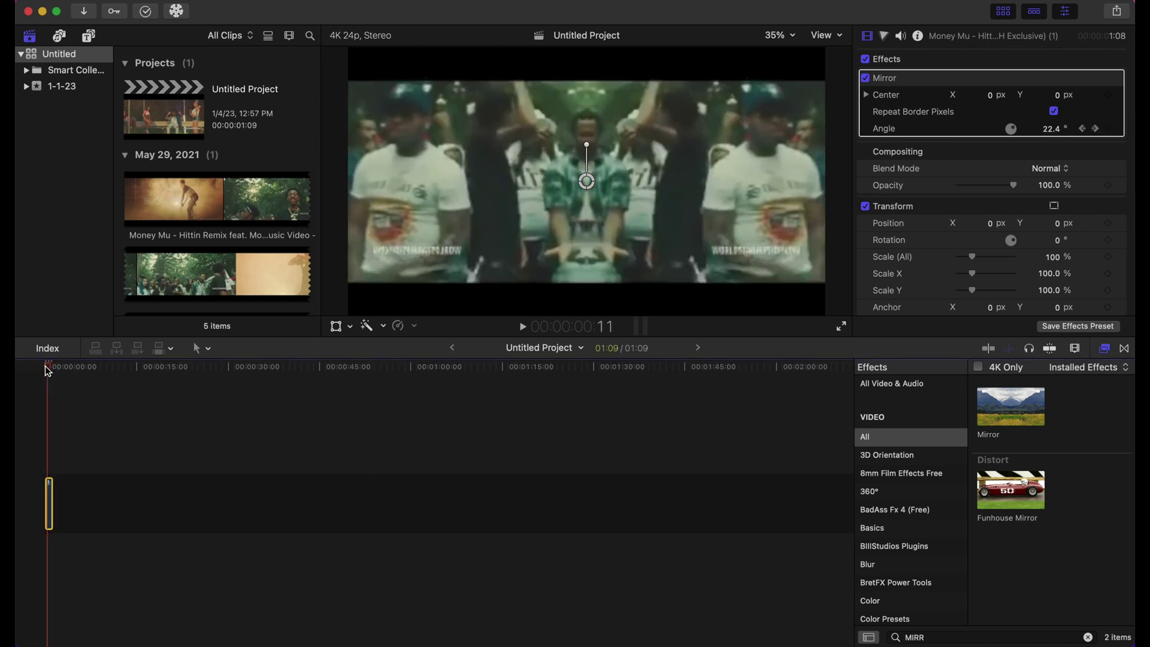
Play the music video clip from its start to check the mirror rotation.
left_click(26, 371)
key("space")
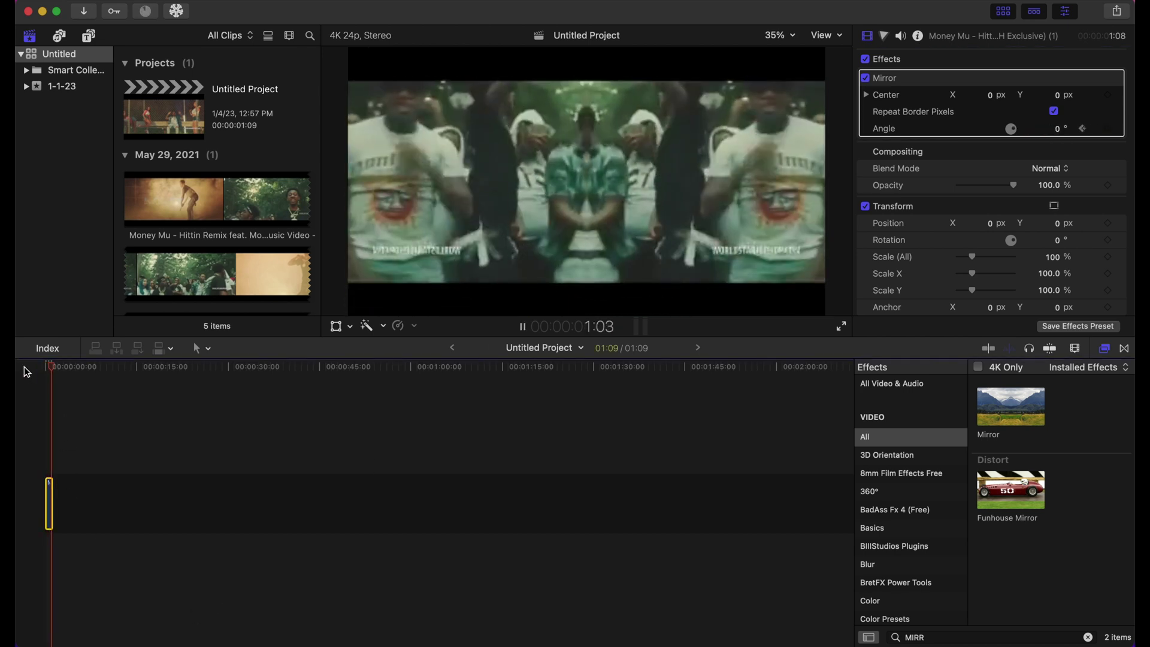
key("space")
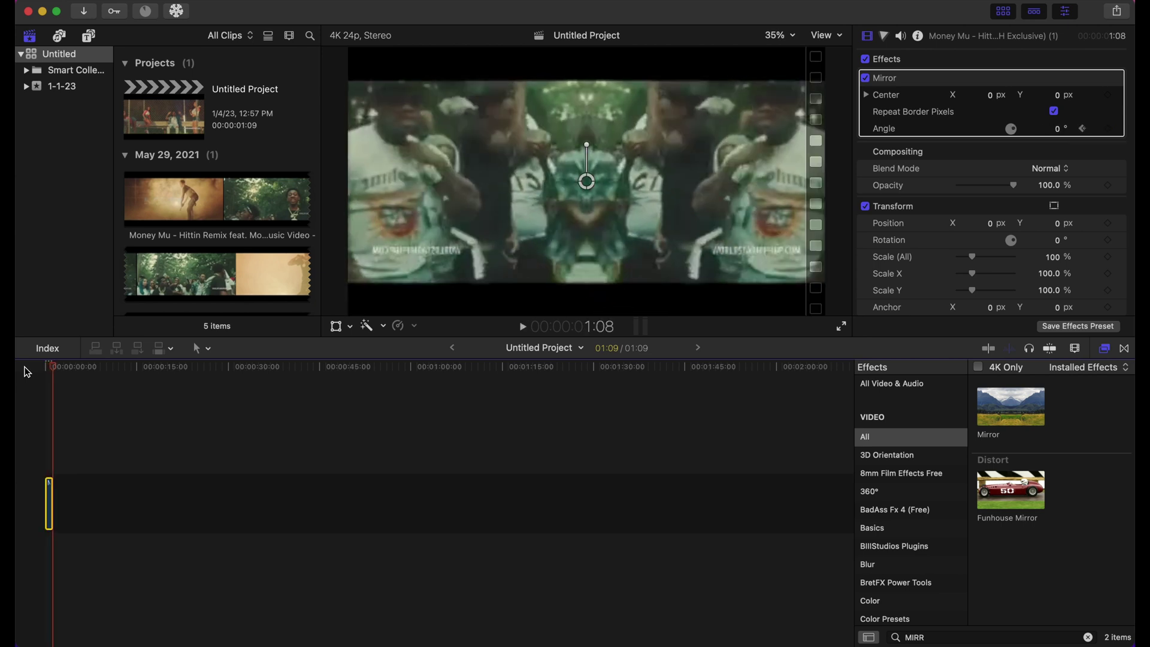
At the clip's start, delete the Angle keyframe, keyframe Center at X -0.89, Y 0.05, and disable Repeat Border Pixels.
left_click(39, 372)
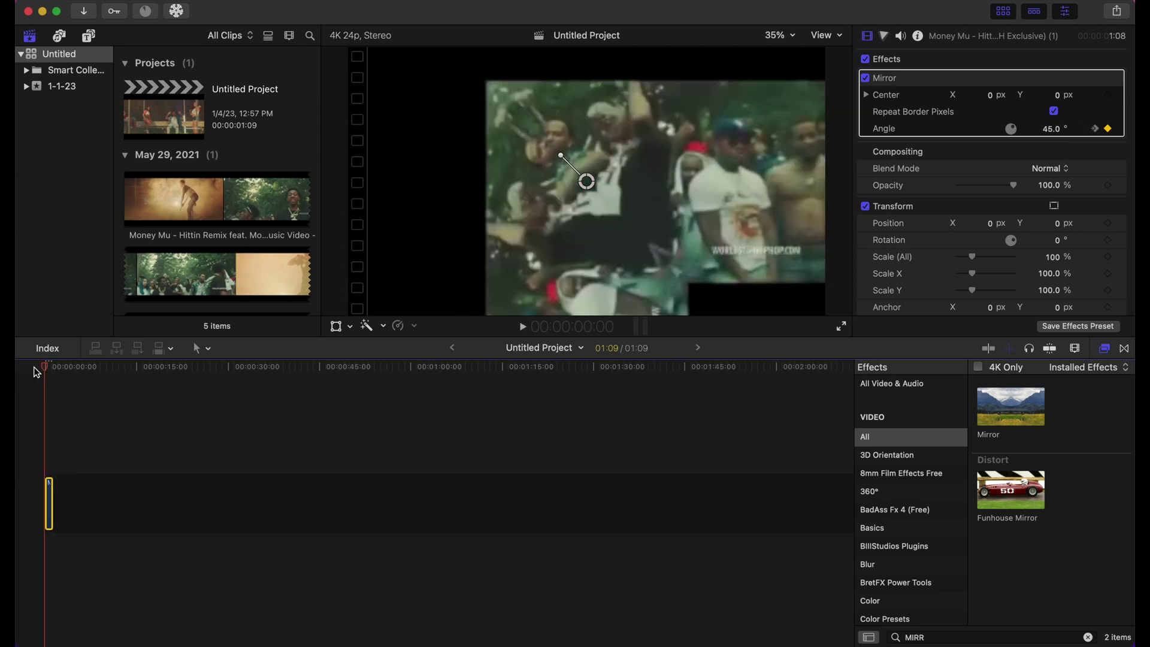
left_click(1108, 128)
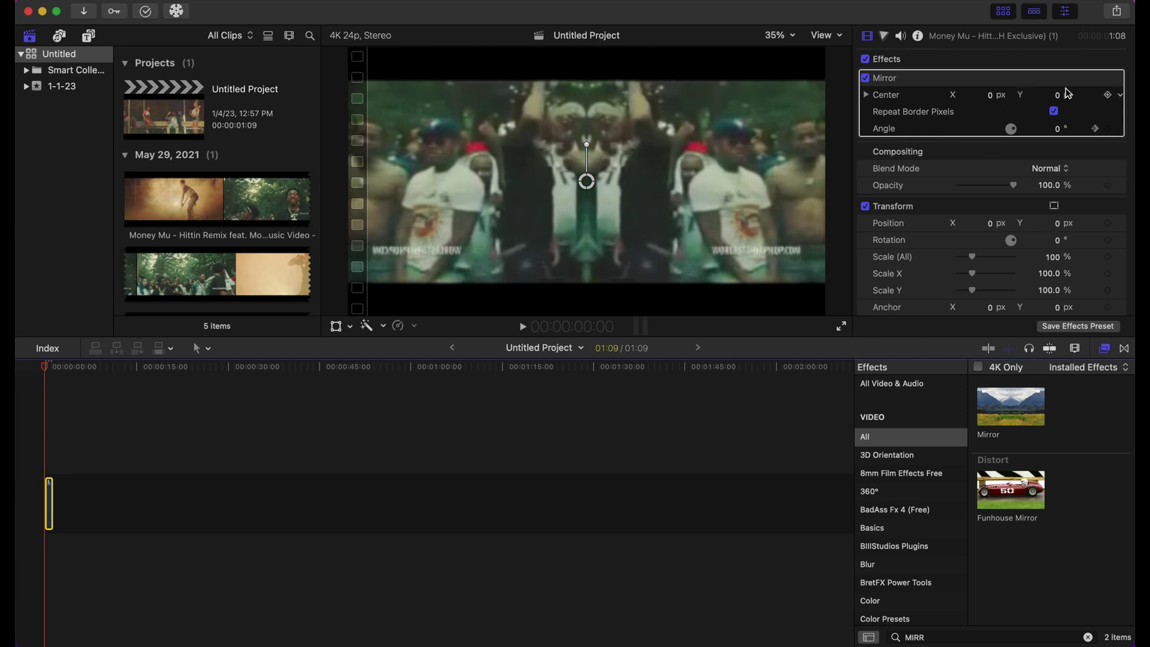
left_click(1107, 96)
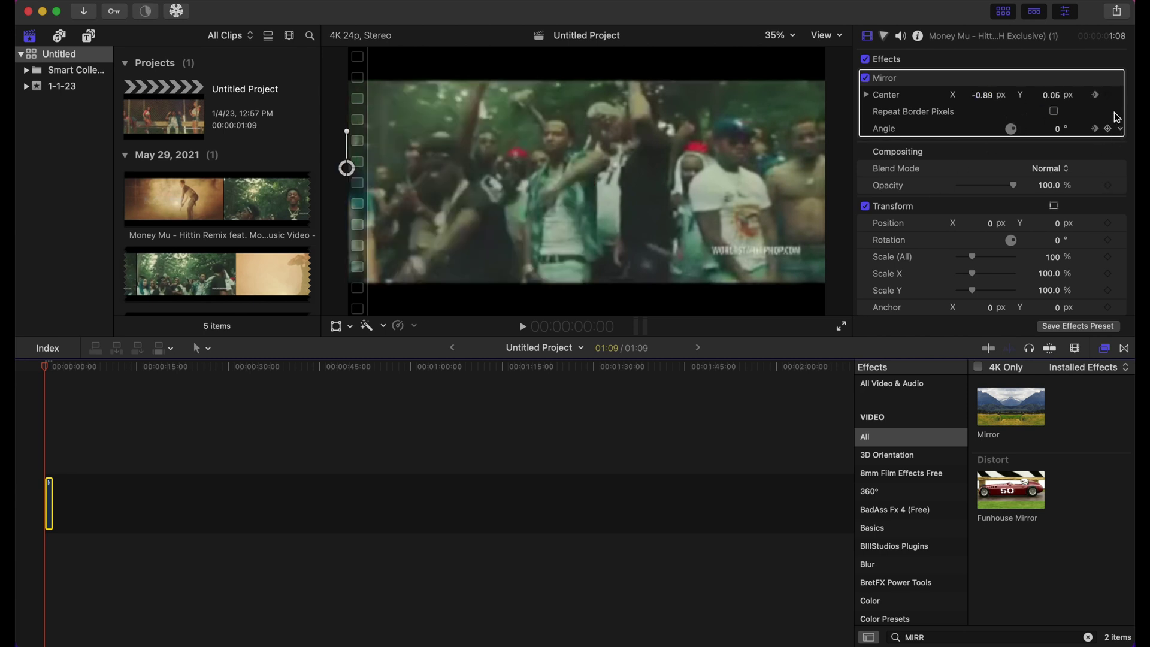
Reset the Mirror effect's Center and Angle parameters to their defaults and play the clip.
left_click(1121, 94)
left_click(1113, 100)
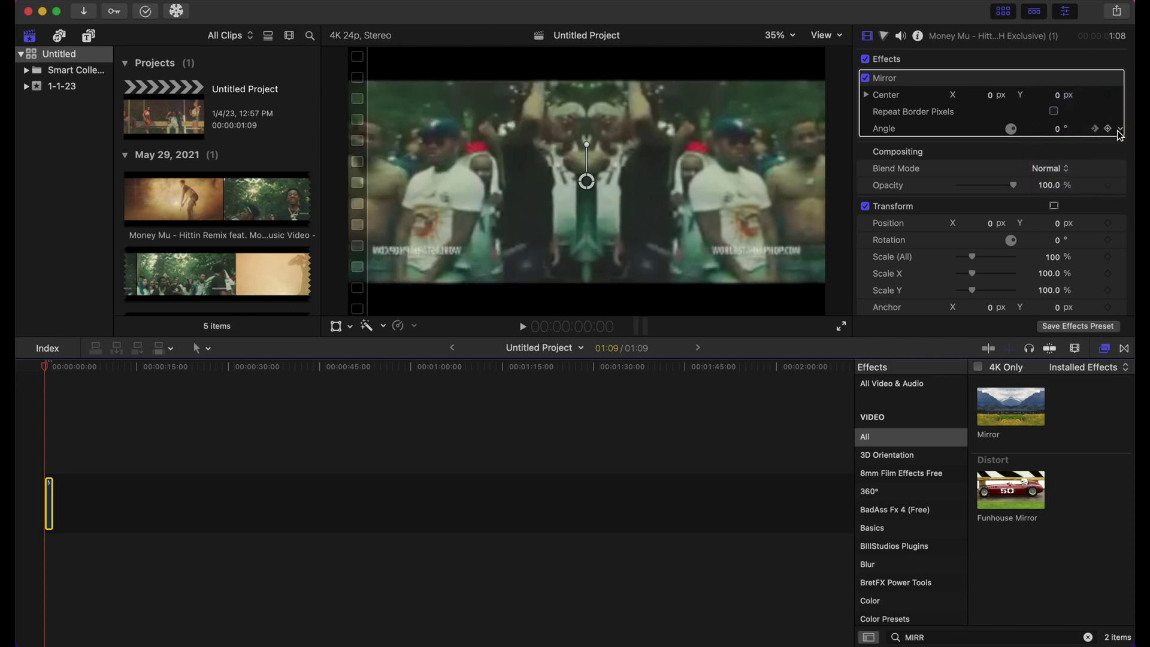
left_click(1121, 129)
left_click(1075, 137)
key("space")
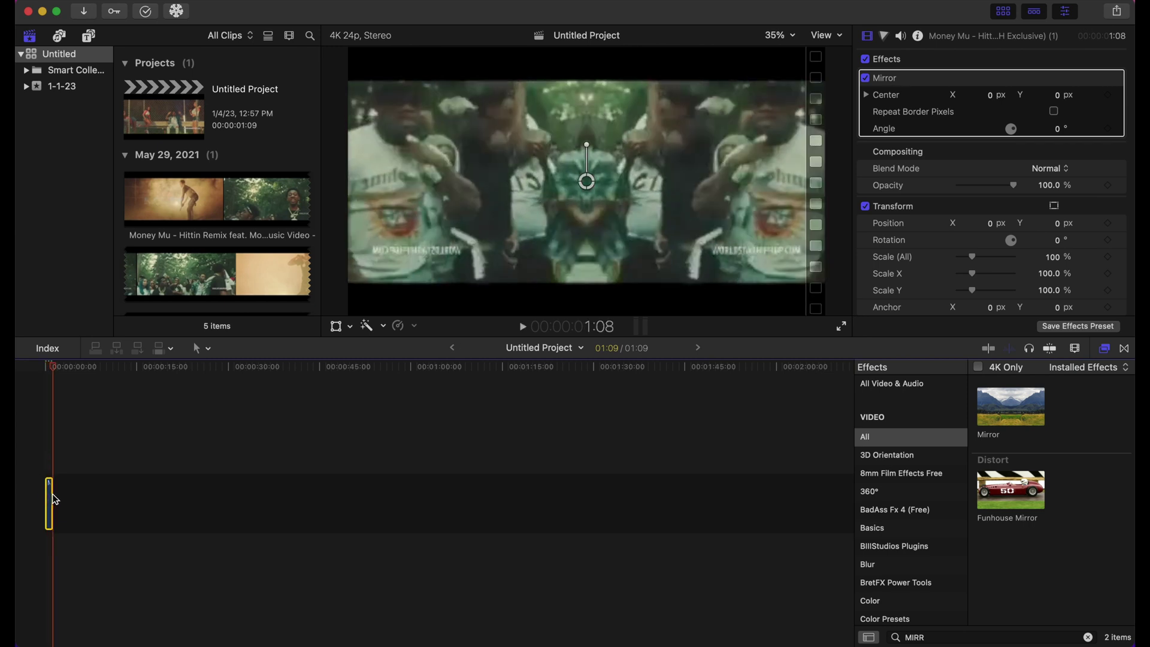
Extend the end of the music video clip to a duration of 2:20 and play the longer mirrored clip.
left_click_drag(55, 499, 62, 500)
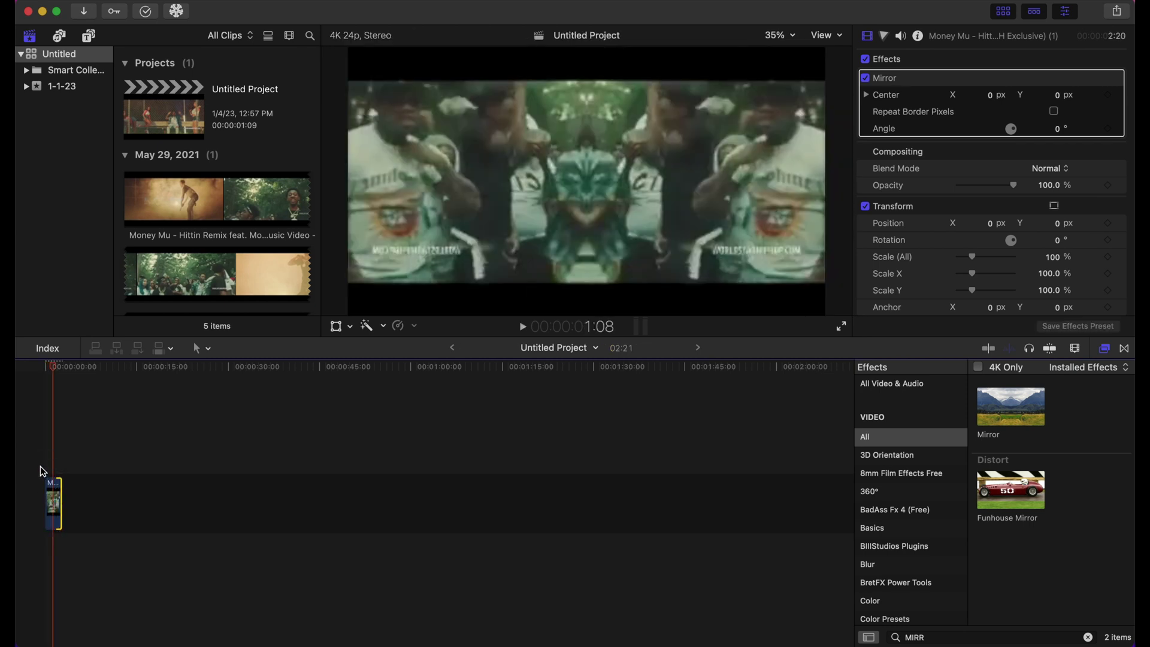
key("space")
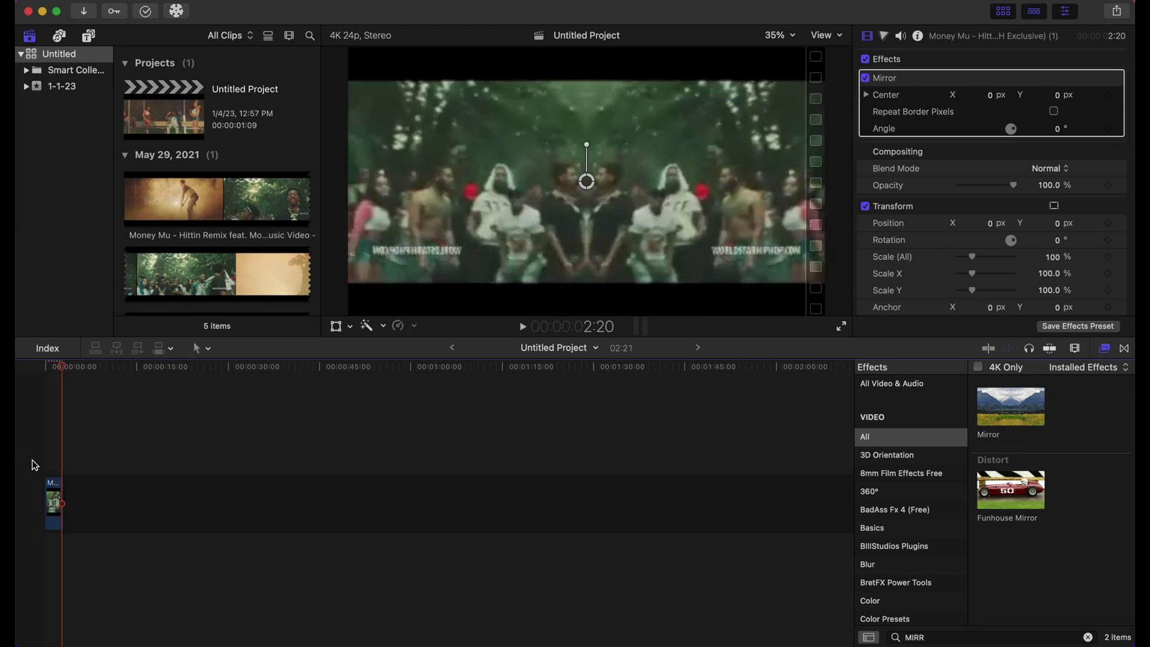
key("space")
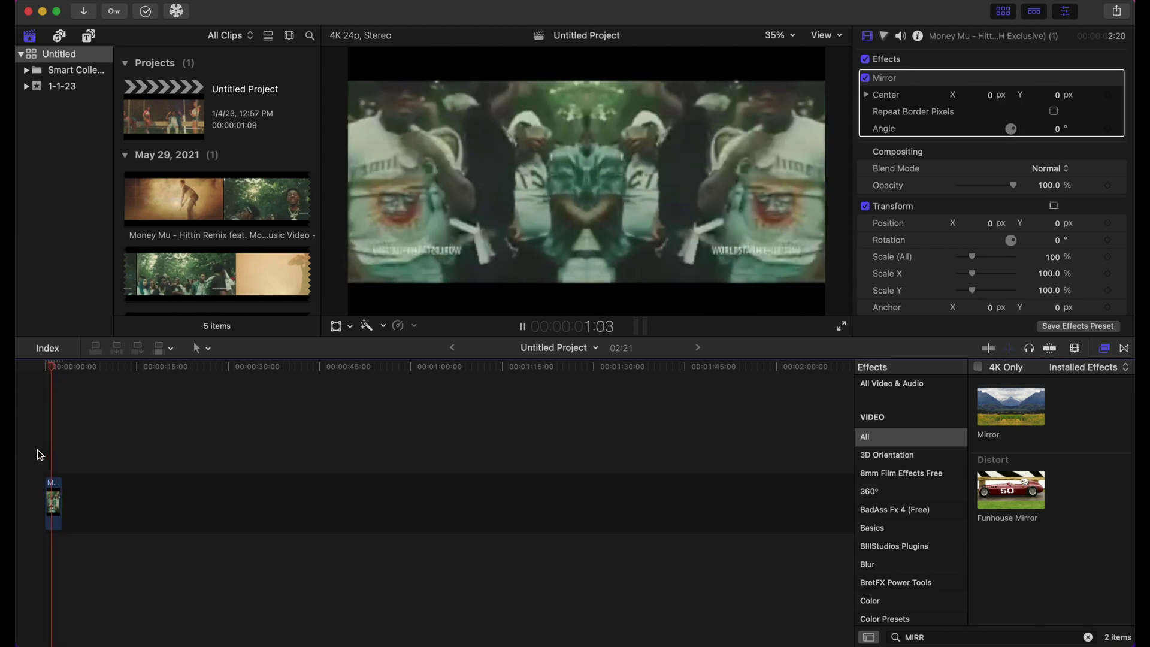